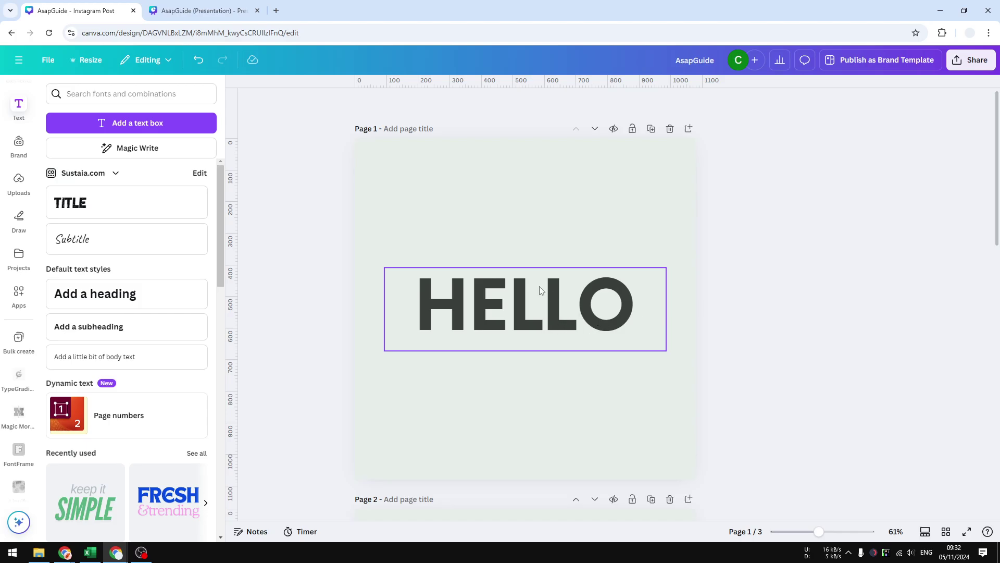
Duplicate the HELLO text on page 1 and move the copy above the original.
{"action": "left_click", "coordinate": [515, 307]}
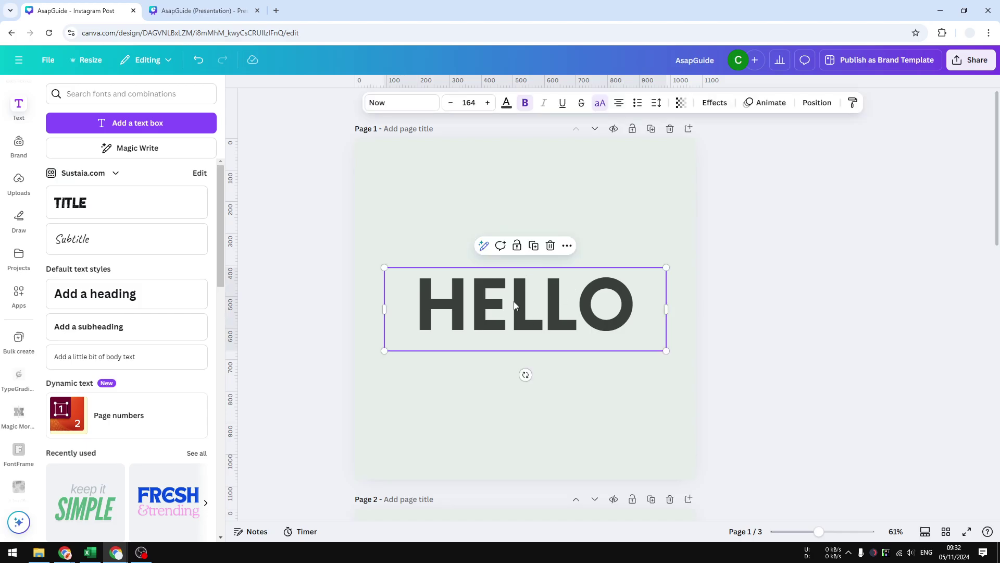
{"action": "left_click", "coordinate": [567, 245]}
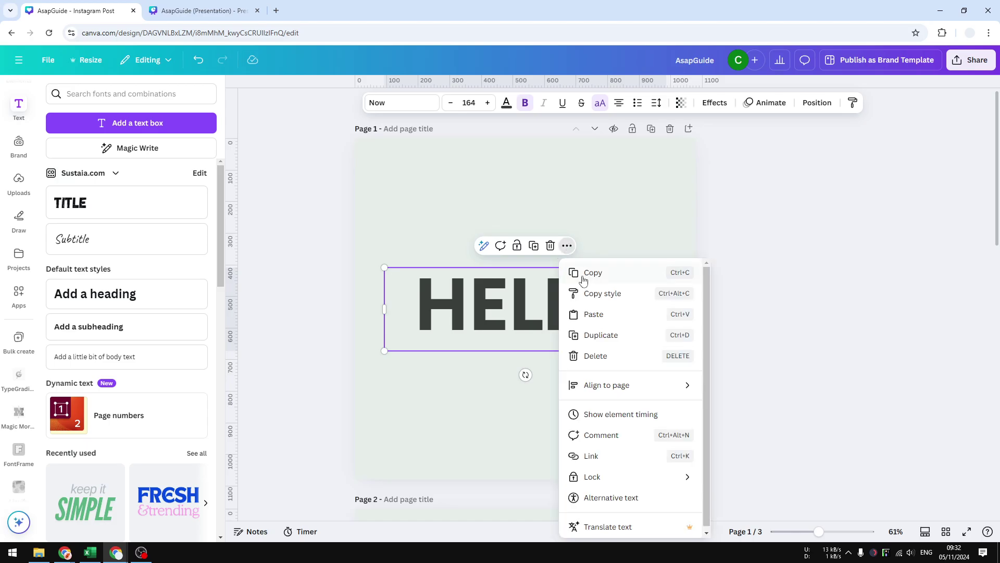
{"action": "left_click", "coordinate": [602, 335]}
{"action": "left_click_drag", "start_coordinate": [580, 342], "coordinate": [520, 239]}
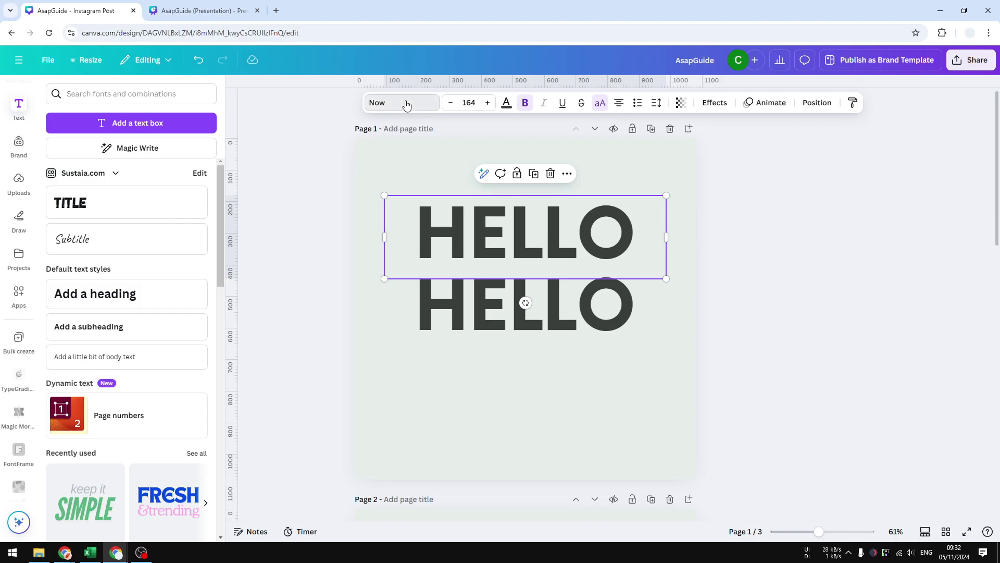
Set the HELLO copy's font to Bebas Neue Cyrillic.
{"action": "left_click", "coordinate": [382, 107]}
{"action": "double_click", "coordinate": [104, 144]}
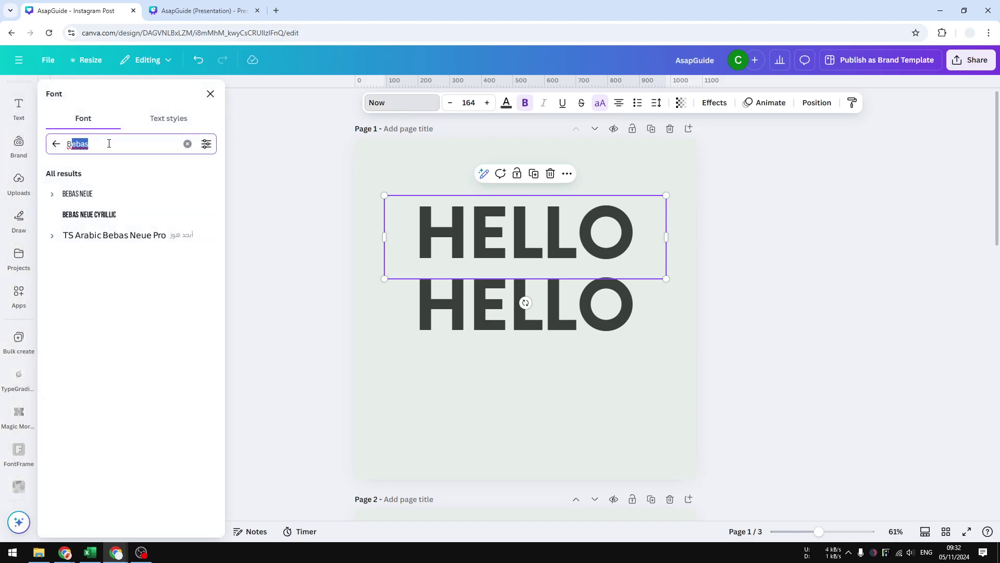
{"action": "left_click", "coordinate": [101, 146]}
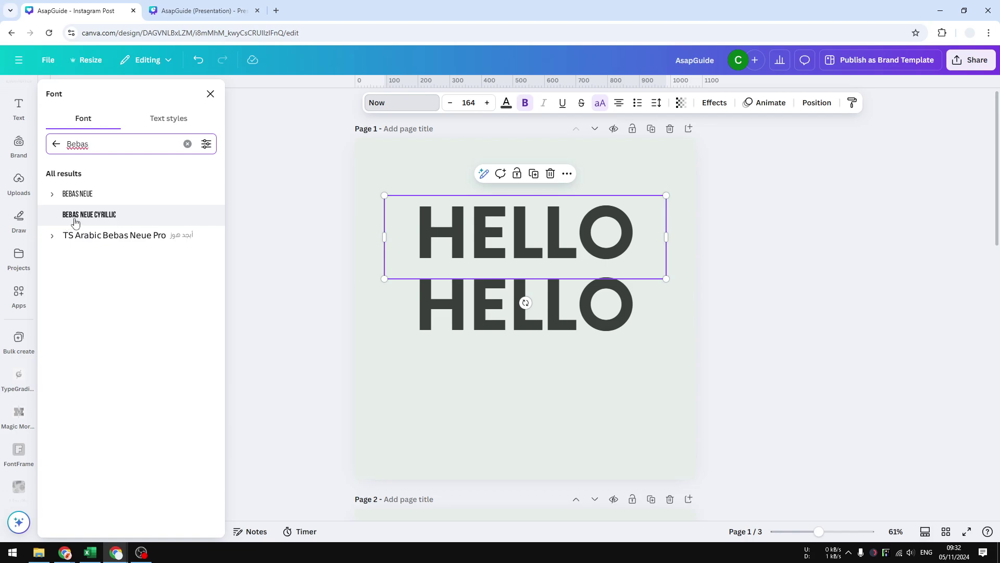
{"action": "left_click", "coordinate": [116, 216]}
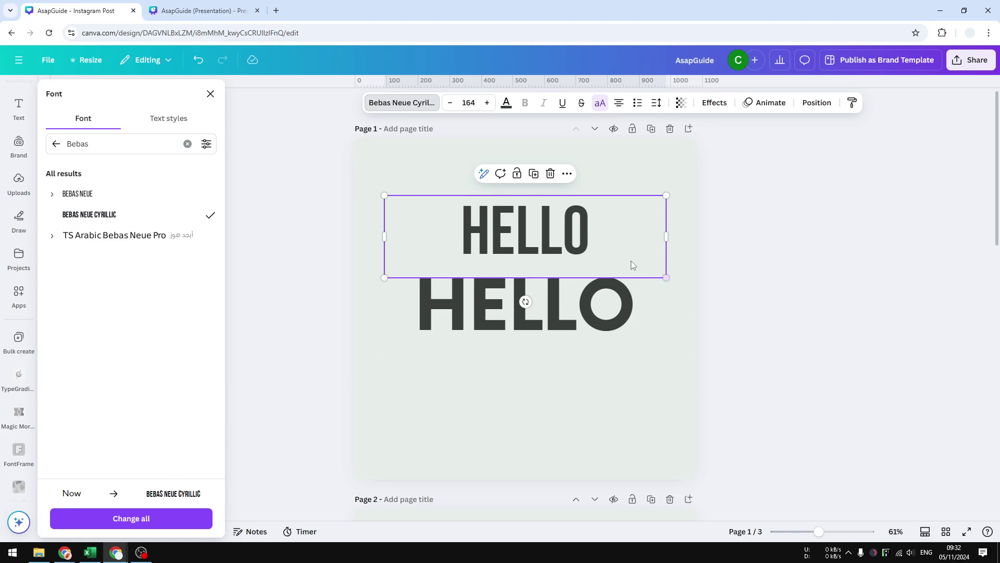
Resize the Bebas Neue HELLO copy to size 281 and centre it above the original heading.
{"action": "left_click_drag", "start_coordinate": [601, 242], "coordinate": [557, 258]}
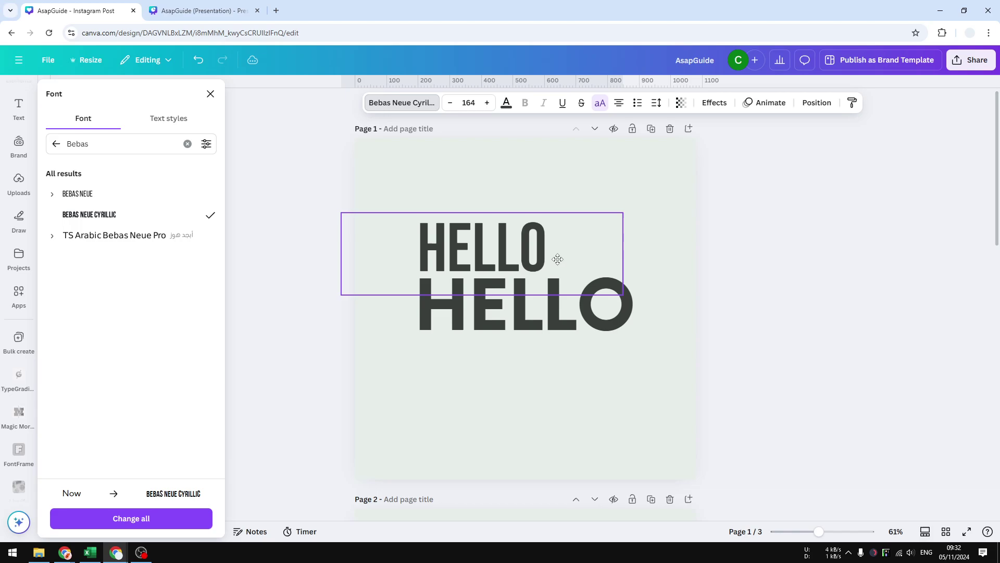
{"action": "left_click_drag", "start_coordinate": [622, 294], "coordinate": [579, 255]}
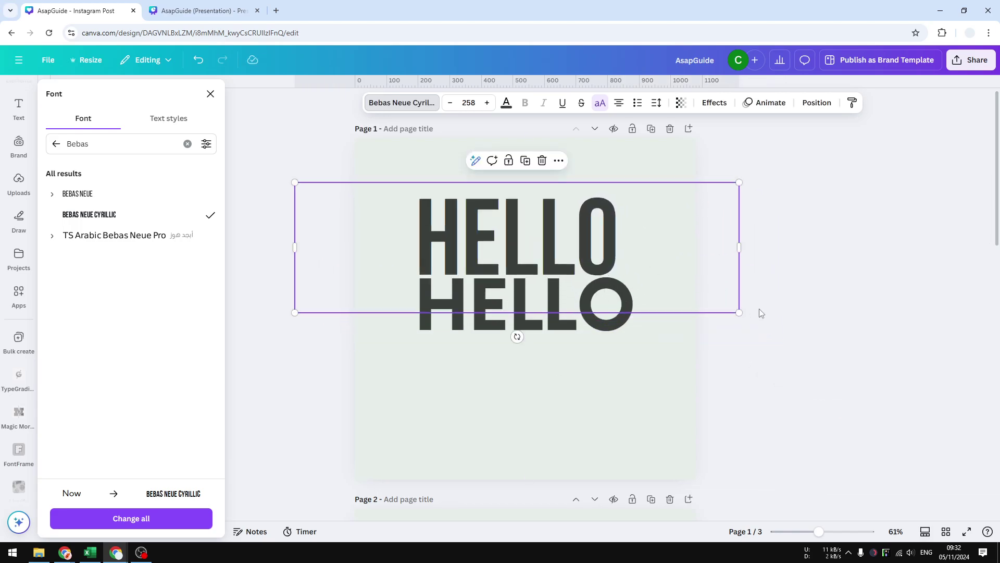
{"action": "left_click_drag", "start_coordinate": [739, 312], "coordinate": [786, 326]}
{"action": "mouse_move", "coordinate": [672, 258]}
{"action": "left_mouse_down"}
{"action": "mouse_move", "coordinate": [647, 250]}
{"action": "mouse_move", "coordinate": [660, 251]}
{"action": "left_mouse_up"}
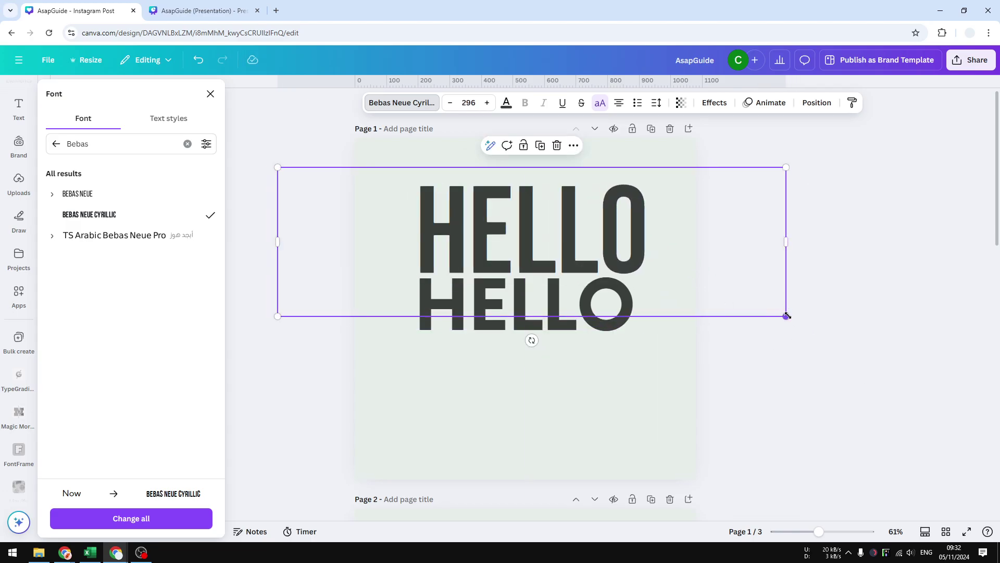
{"action": "left_click_drag", "start_coordinate": [786, 316], "coordinate": [762, 309]}
{"action": "left_click", "coordinate": [593, 234]}
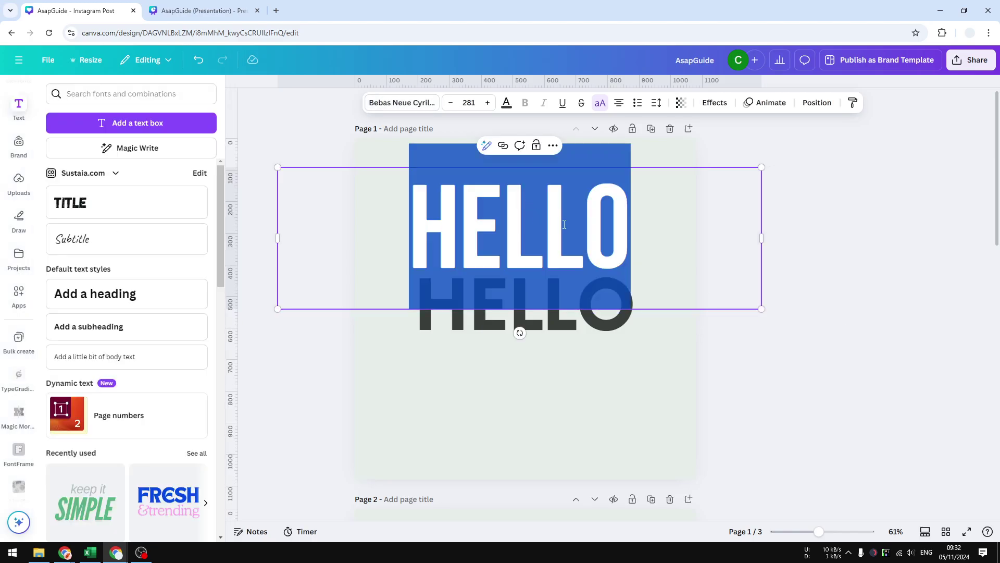
{"action": "left_click_drag", "start_coordinate": [592, 233], "coordinate": [573, 222]}
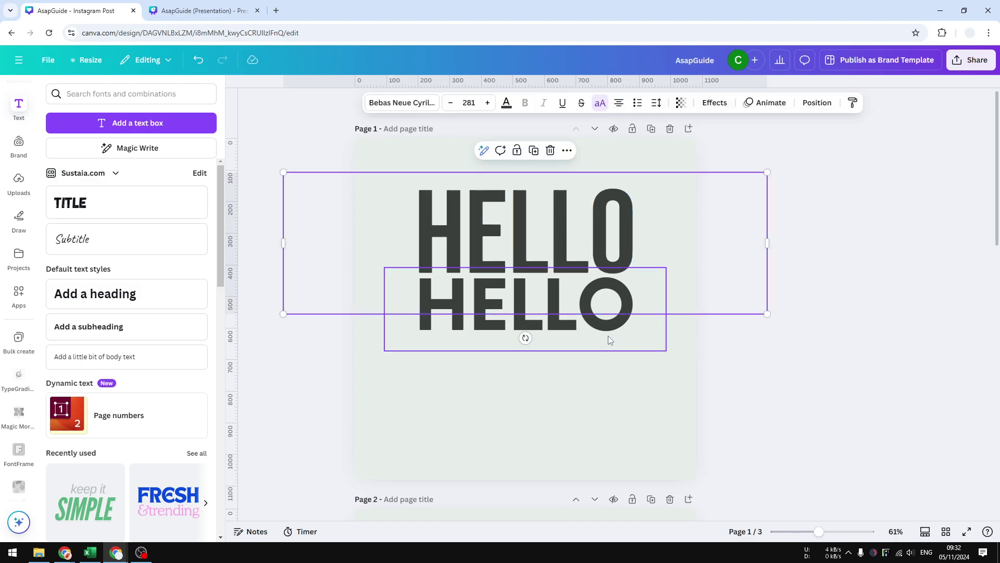
{"action": "left_click", "coordinate": [723, 359]}
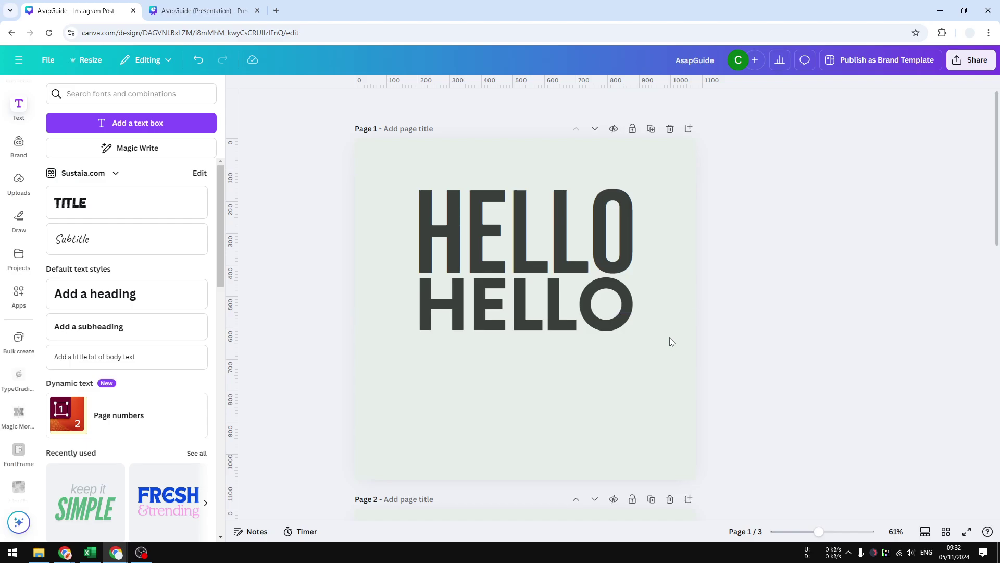
Scroll down to page 2 and select the page instead of its HELLO text.
{"action": "scroll", "coordinate": [672, 344], "scroll_direction": "down", "scroll_amount": 6}
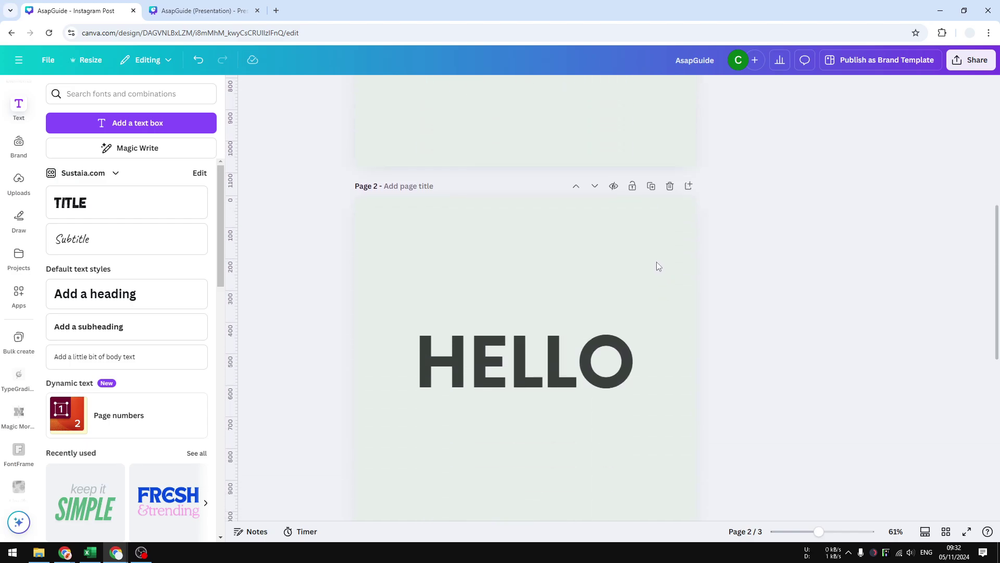
{"action": "scroll", "coordinate": [576, 201], "scroll_direction": "down", "scroll_amount": 1}
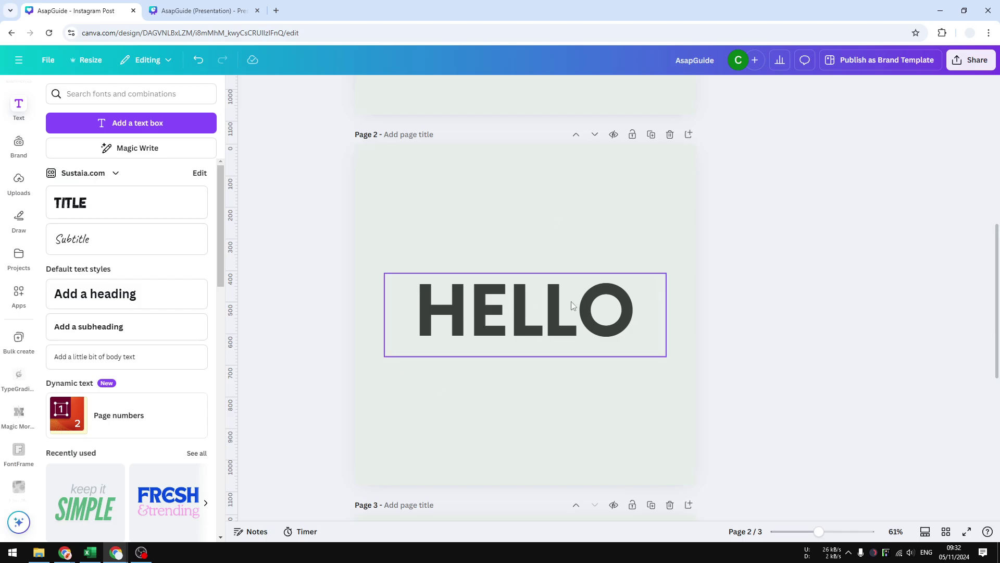
{"action": "left_click", "coordinate": [511, 300]}
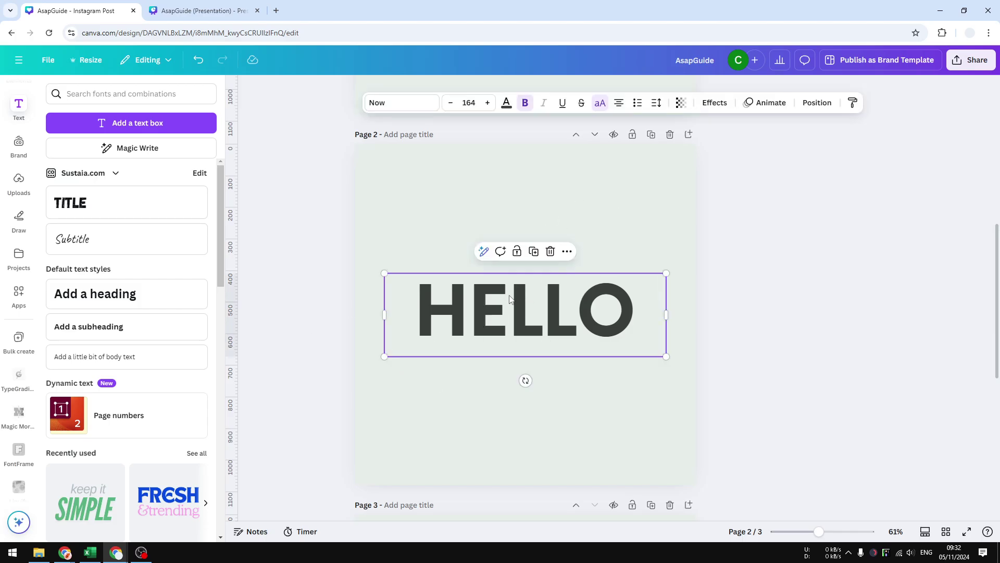
{"action": "left_click", "coordinate": [463, 208]}
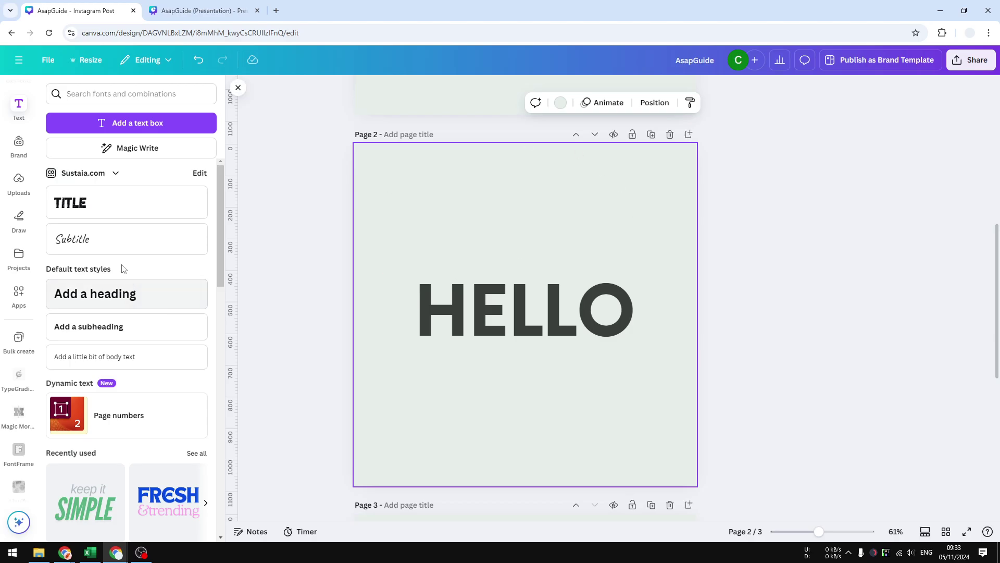
Search the Apps panel for TypeCraft and launch the app.
{"action": "left_click", "coordinate": [18, 295]}
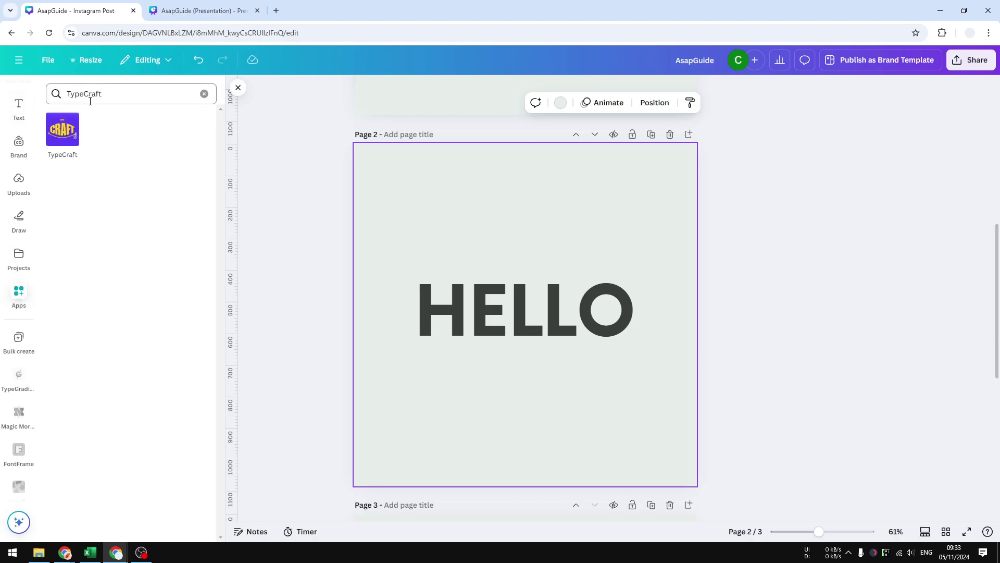
{"action": "left_click", "coordinate": [132, 93]}
{"action": "key", "text": "Return"}
{"action": "left_click", "coordinate": [63, 130]}
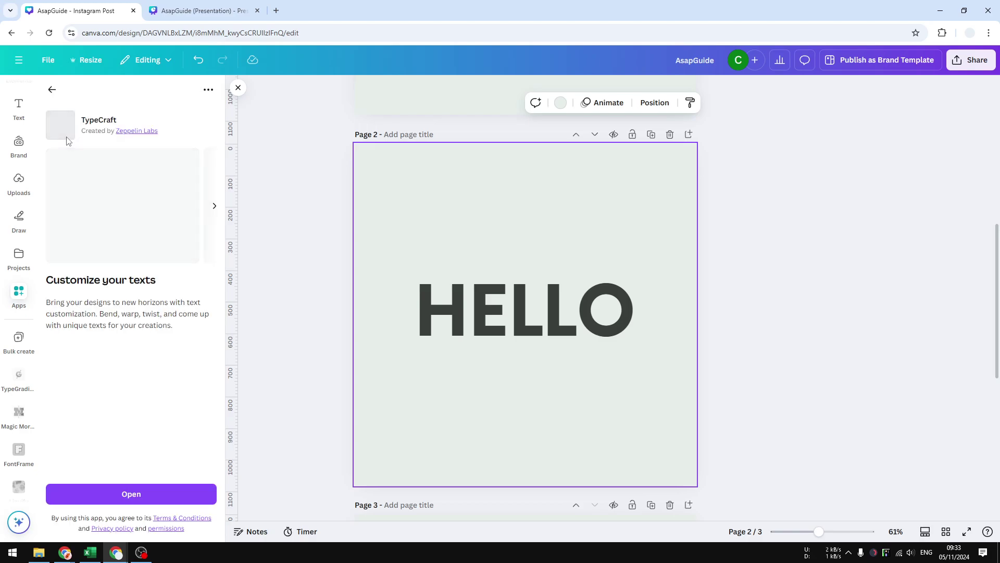
{"action": "left_click", "coordinate": [140, 491]}
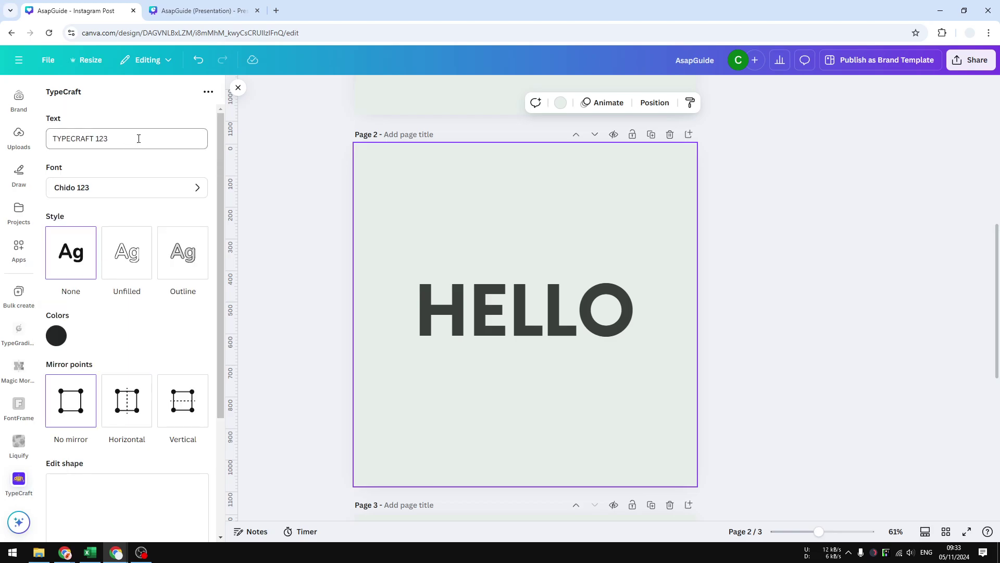
Replace TypeCraft's sample text 'TYPECRAFT 123' with HELLO, keeping the Chido 123 font.
{"action": "left_click_drag", "start_coordinate": [138, 138], "coordinate": [52, 139]}
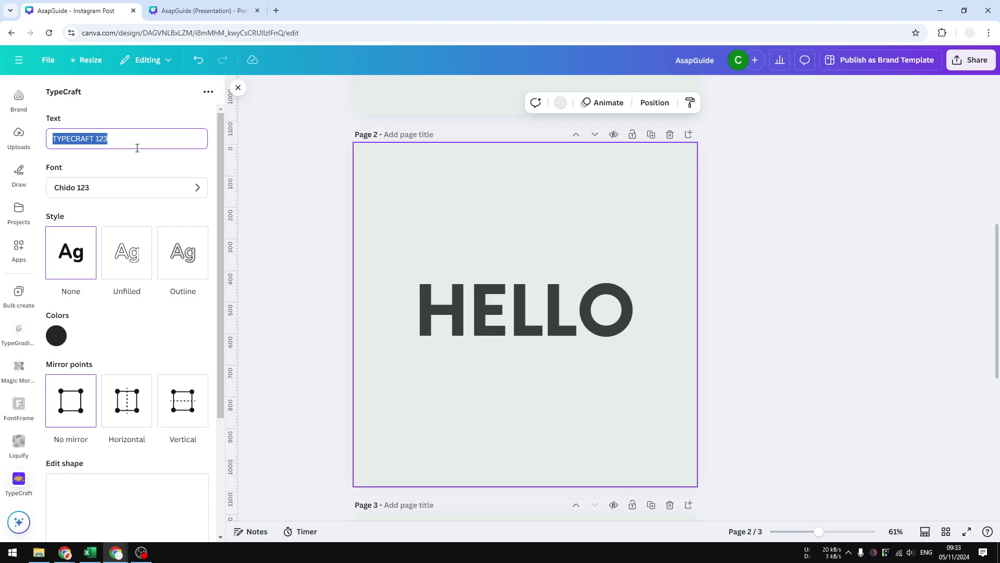
{"action": "type", "text": "HELLO"}
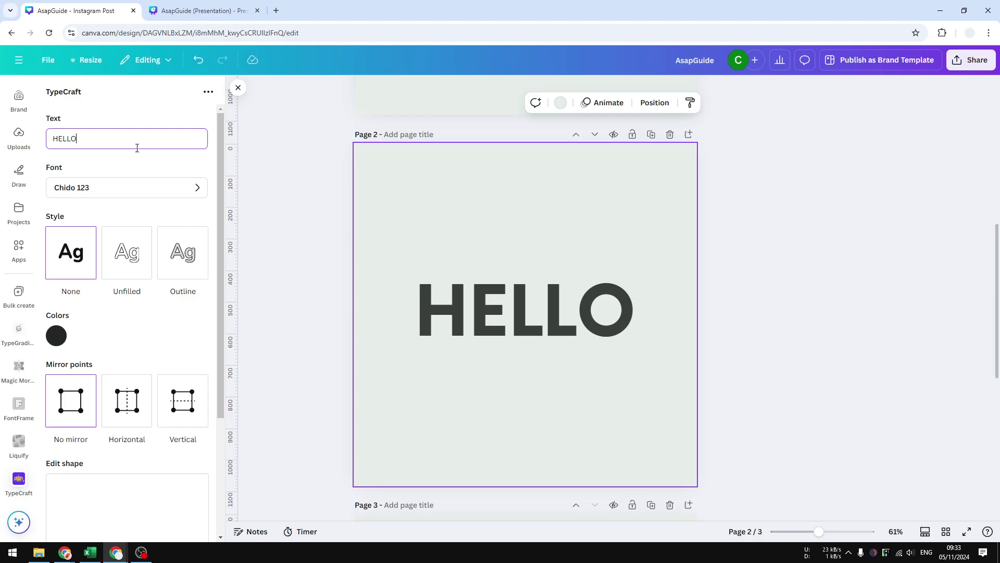
{"action": "left_click", "coordinate": [80, 188]}
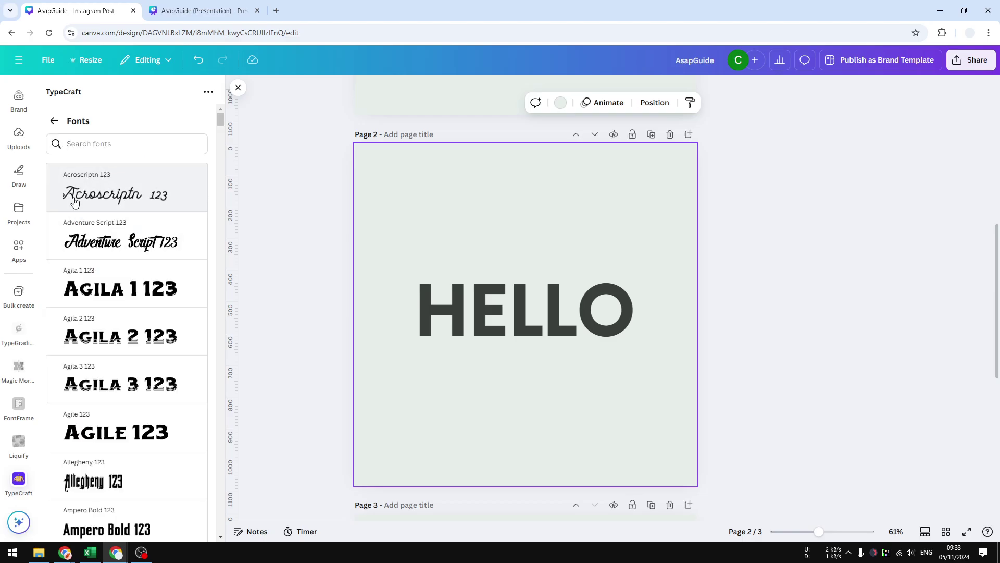
{"action": "left_click", "coordinate": [56, 121]}
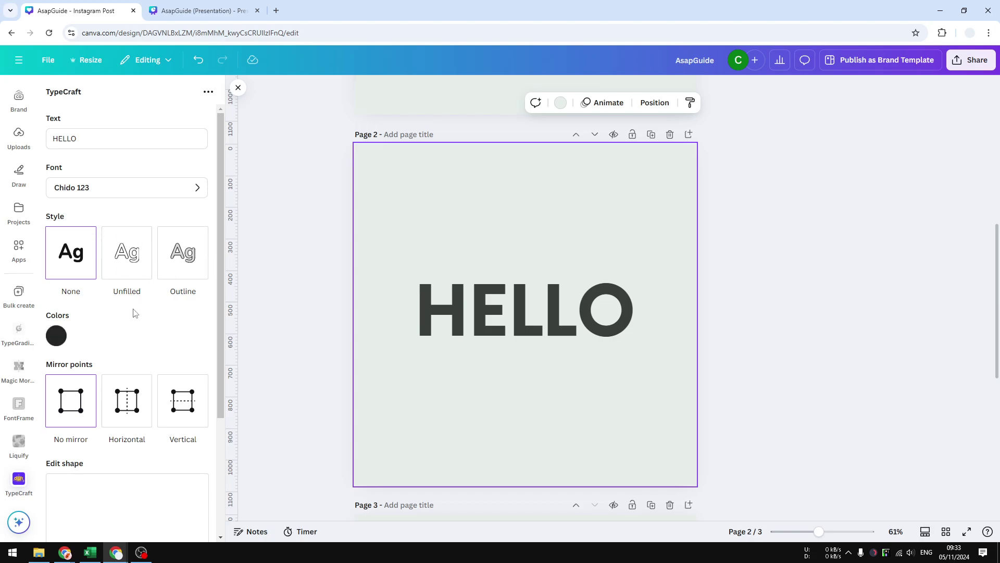
{"action": "scroll", "coordinate": [132, 307], "scroll_direction": "down", "scroll_amount": 2}
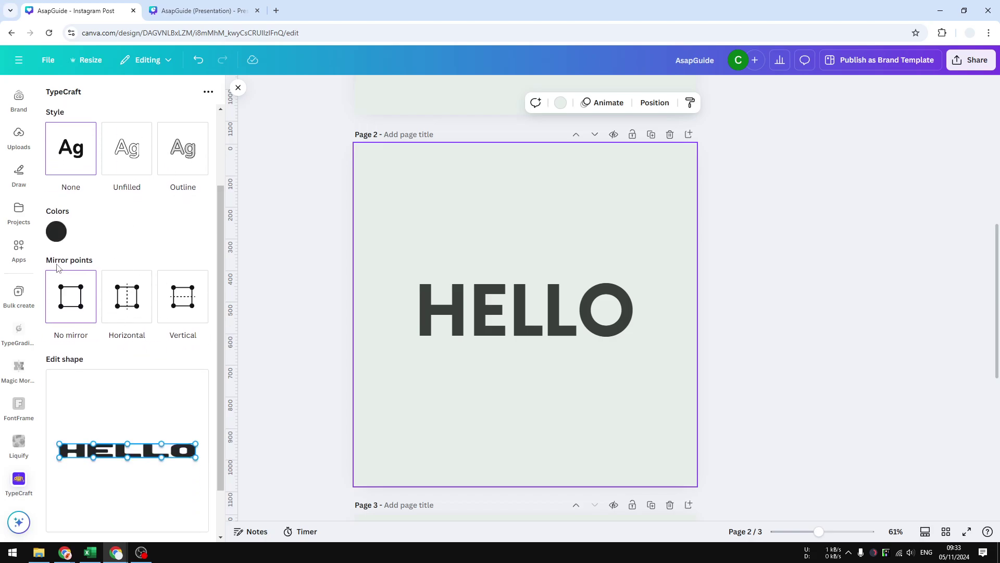
Turn on Vertical mirror points and drag the left, right and middle shape points to make HELLO tall and narrow.
{"action": "left_click", "coordinate": [185, 301]}
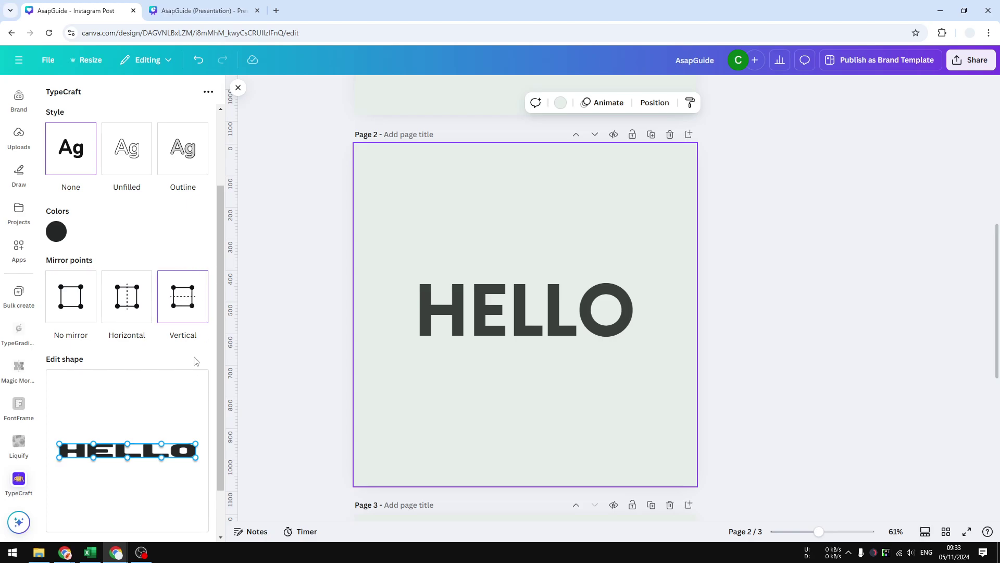
{"action": "scroll", "coordinate": [125, 408], "scroll_direction": "down", "scroll_amount": 1}
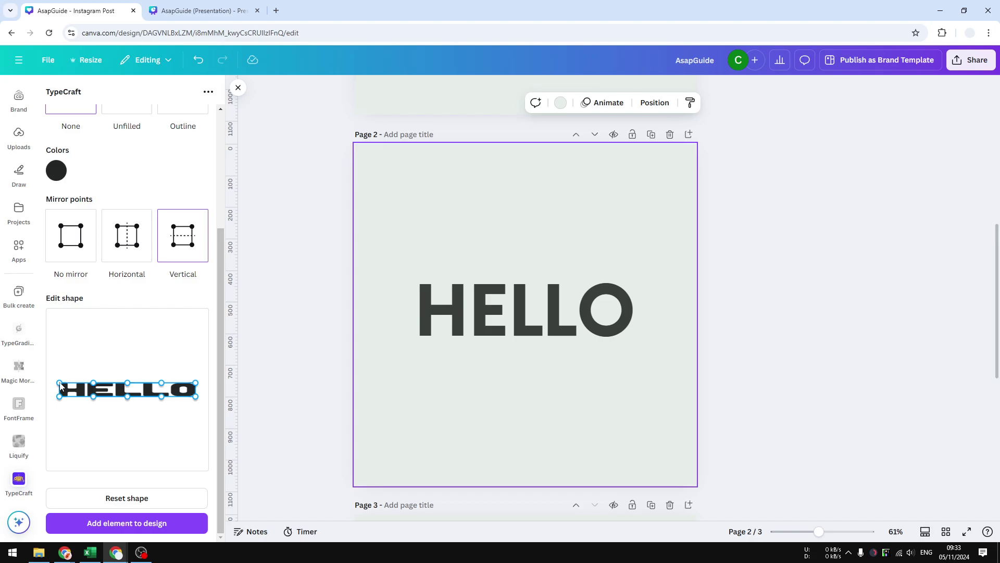
{"action": "left_click_drag", "start_coordinate": [60, 387], "coordinate": [61, 351]}
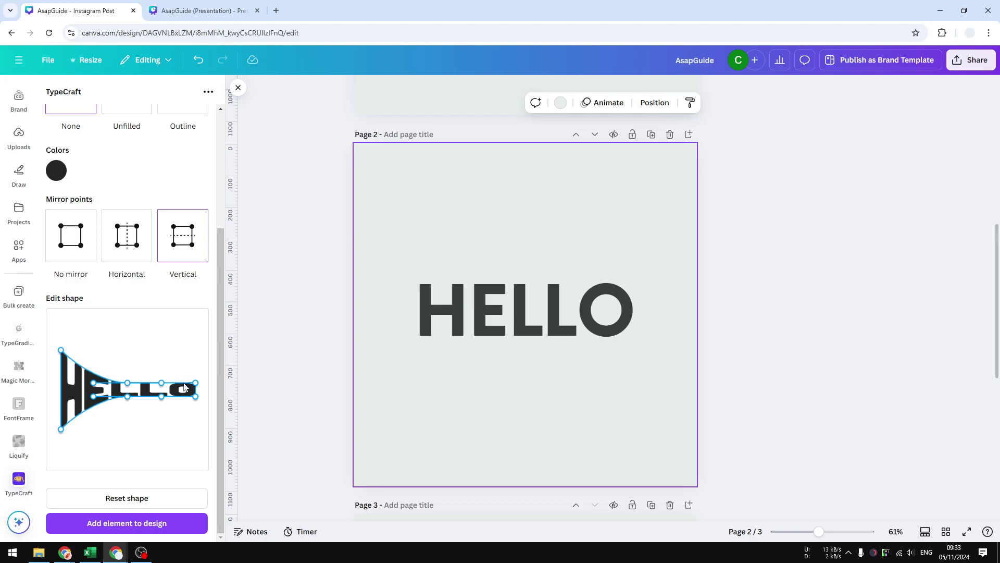
{"action": "left_click_drag", "start_coordinate": [196, 383], "coordinate": [196, 348]}
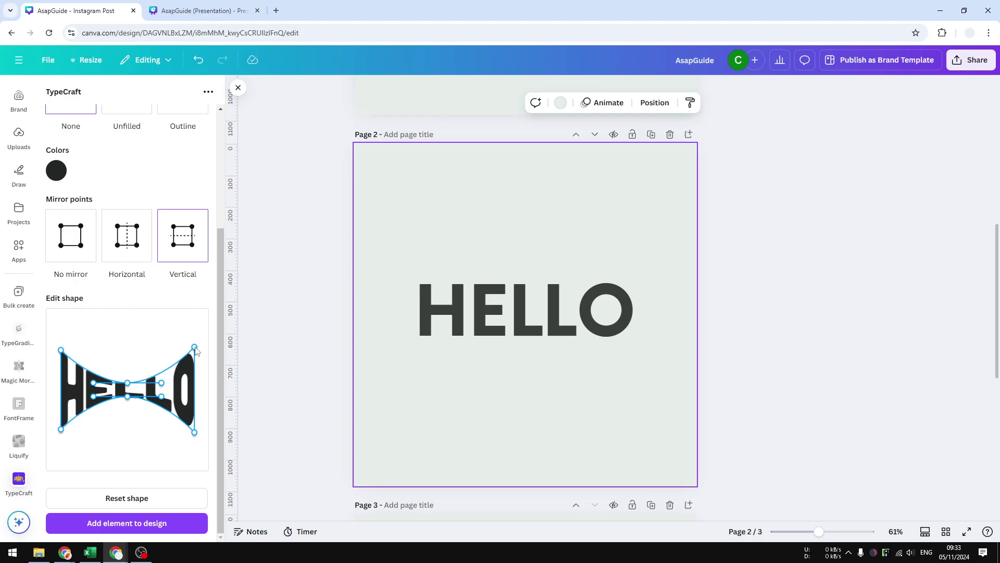
{"action": "left_click_drag", "start_coordinate": [127, 383], "coordinate": [129, 354]}
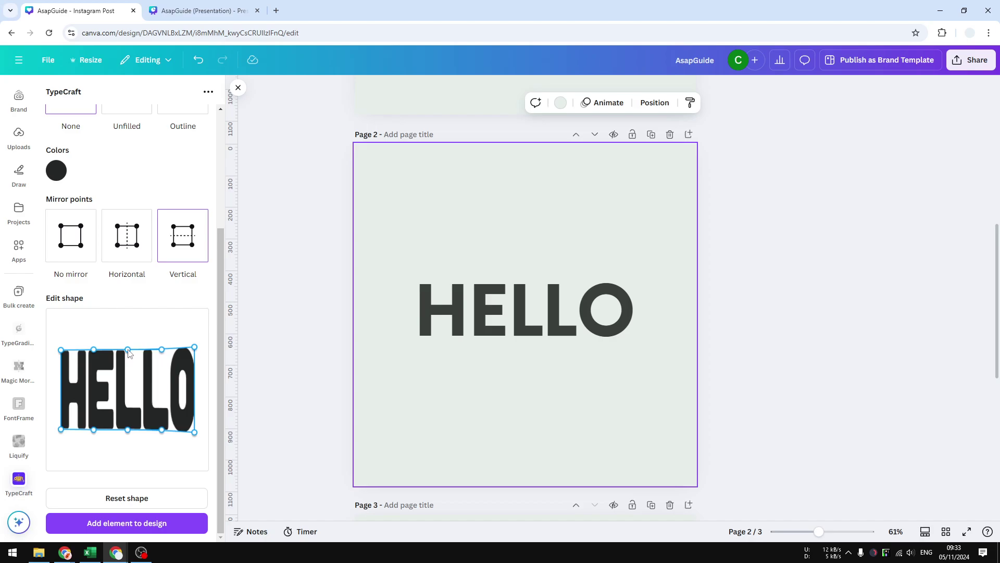
Add the warped HELLO to page 2, then resize it and centre it beneath the original HELLO.
{"action": "left_click", "coordinate": [137, 525]}
{"action": "left_click_drag", "start_coordinate": [589, 348], "coordinate": [632, 498]}
{"action": "mouse_move", "coordinate": [573, 459]}
{"action": "left_mouse_down"}
{"action": "mouse_move", "coordinate": [674, 313]}
{"action": "mouse_move", "coordinate": [597, 354]}
{"action": "mouse_move", "coordinate": [578, 453]}
{"action": "left_mouse_up"}
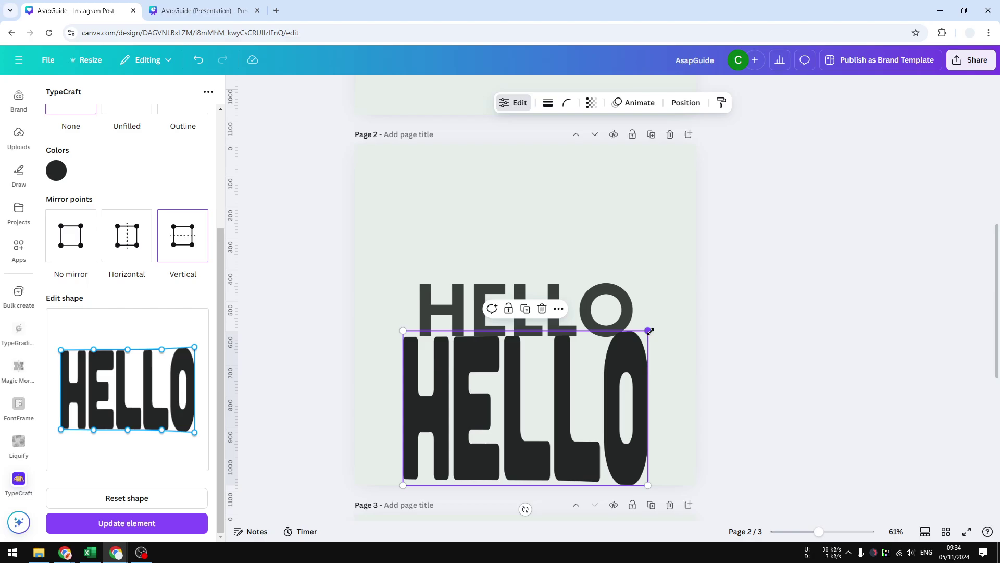
{"action": "left_click_drag", "start_coordinate": [650, 330], "coordinate": [608, 357]}
{"action": "left_click_drag", "start_coordinate": [558, 401], "coordinate": [576, 384]}
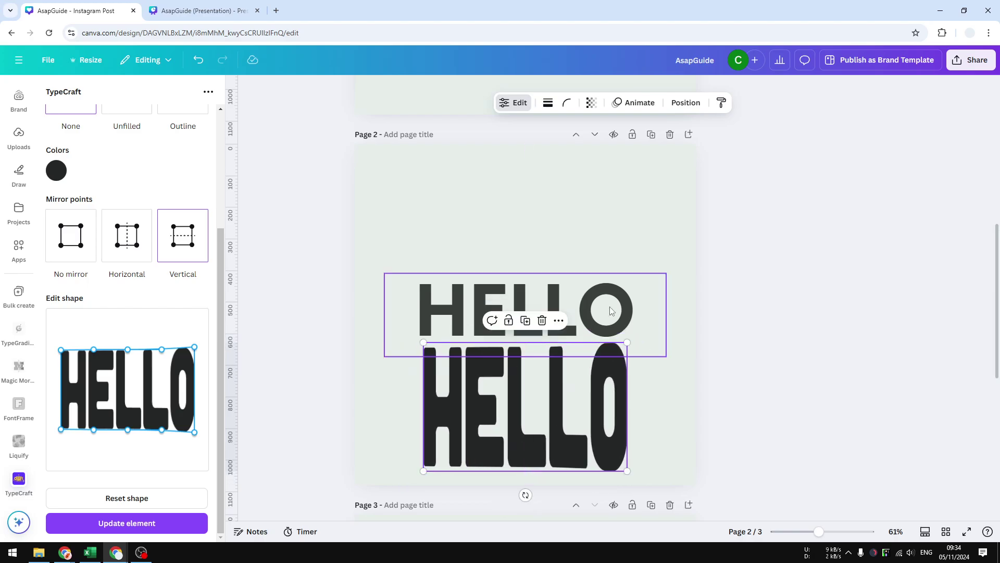
{"action": "left_click", "coordinate": [740, 263]}
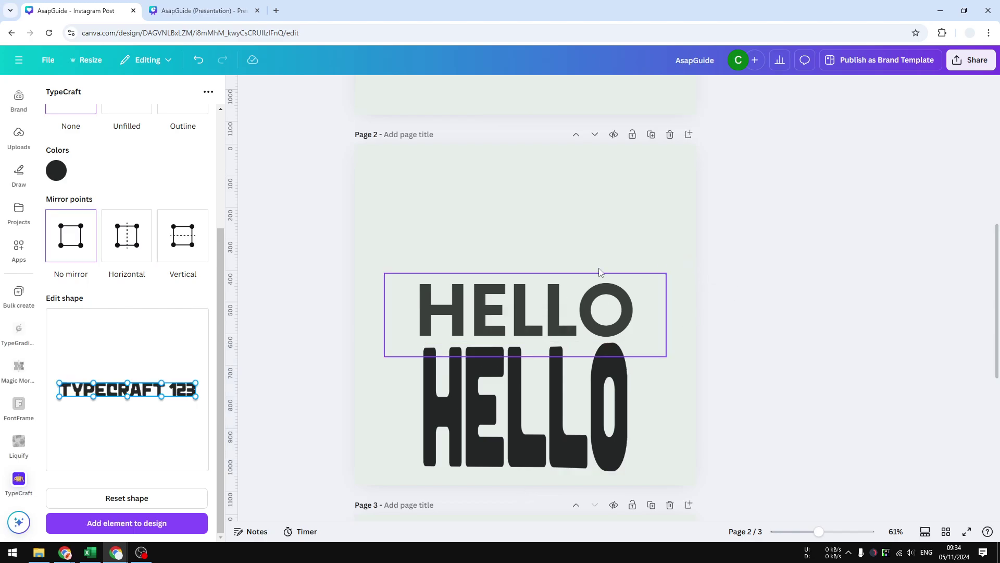
Scroll down to page 3 and select the whole page.
{"action": "scroll", "coordinate": [683, 281], "scroll_direction": "down", "scroll_amount": 3}
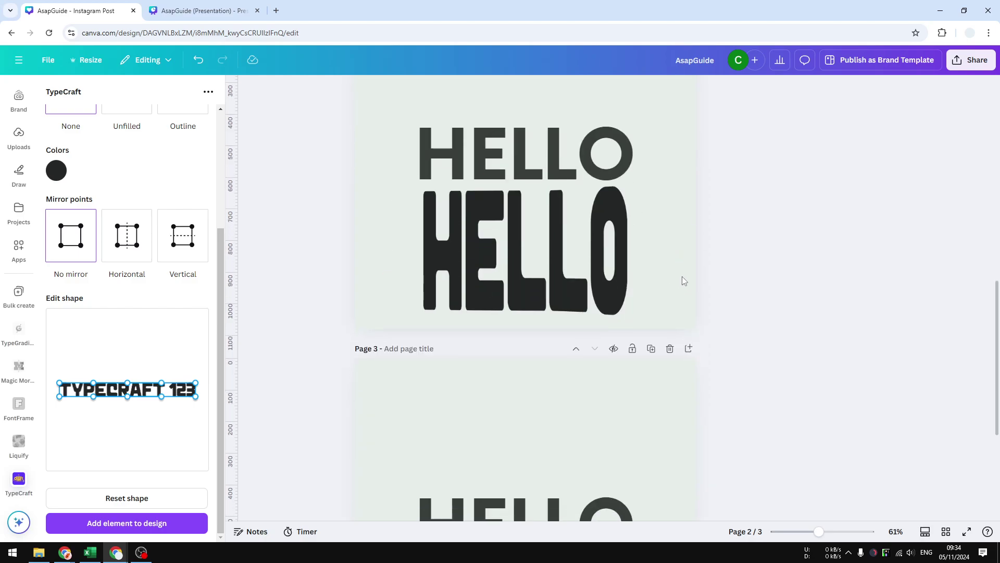
{"action": "scroll", "coordinate": [683, 280], "scroll_direction": "down", "scroll_amount": 3}
{"action": "scroll", "coordinate": [645, 258], "scroll_direction": "down", "scroll_amount": 1}
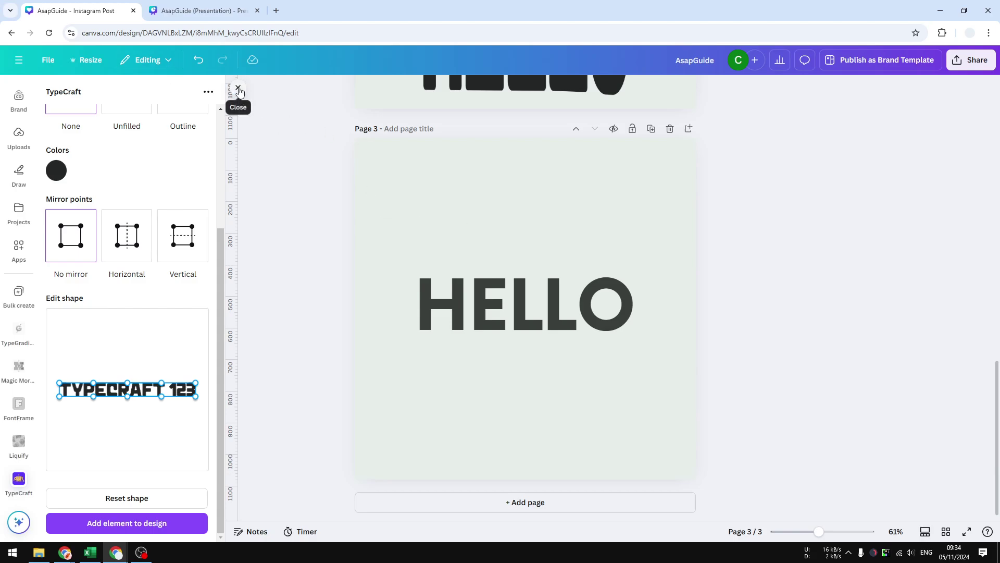
{"action": "left_click", "coordinate": [554, 294]}
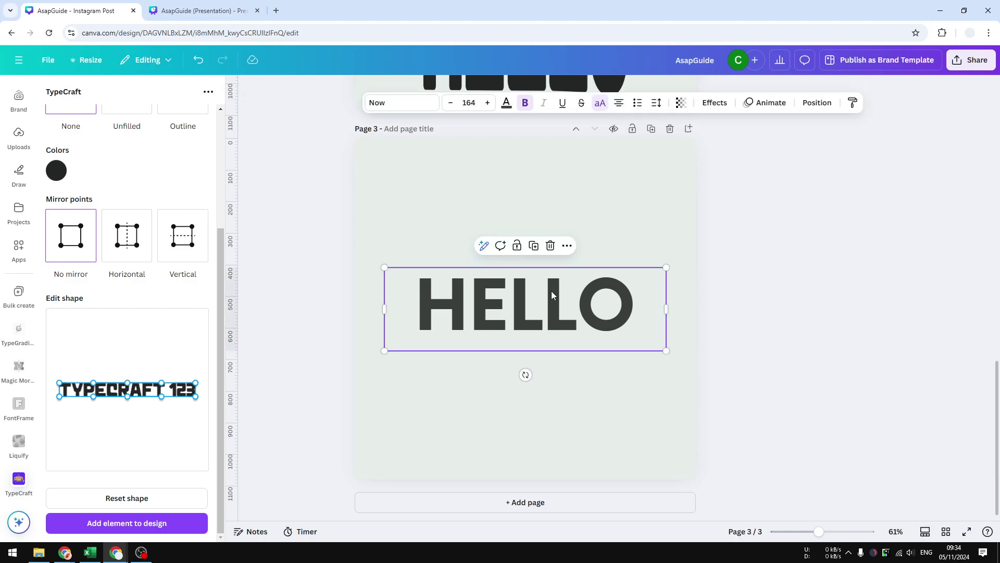
{"action": "double_click", "coordinate": [619, 290]}
{"action": "left_click", "coordinate": [648, 183]}
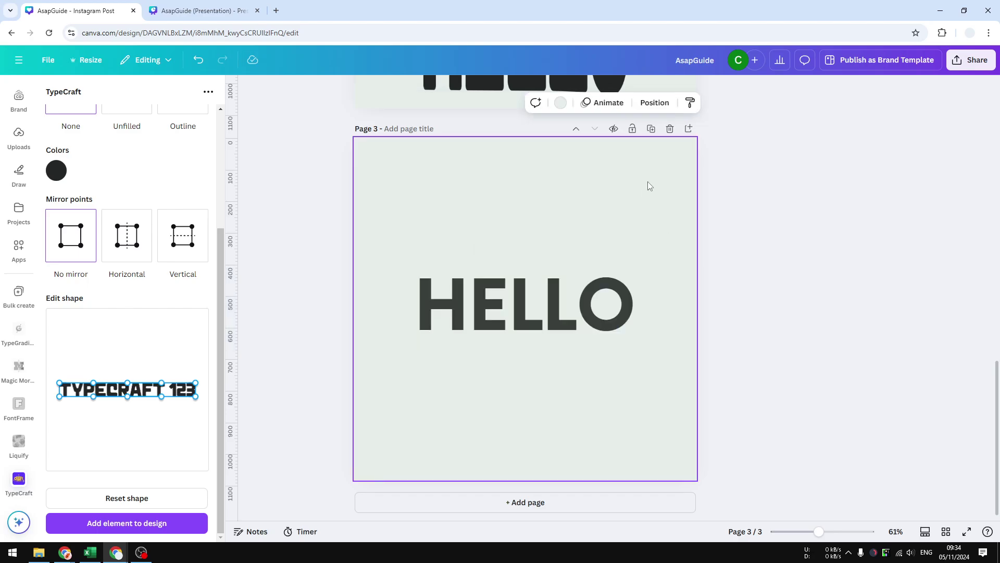
Download only page 3 as a PNG with a transparent background.
{"action": "left_click", "coordinate": [972, 60]}
{"action": "left_click", "coordinate": [812, 267]}
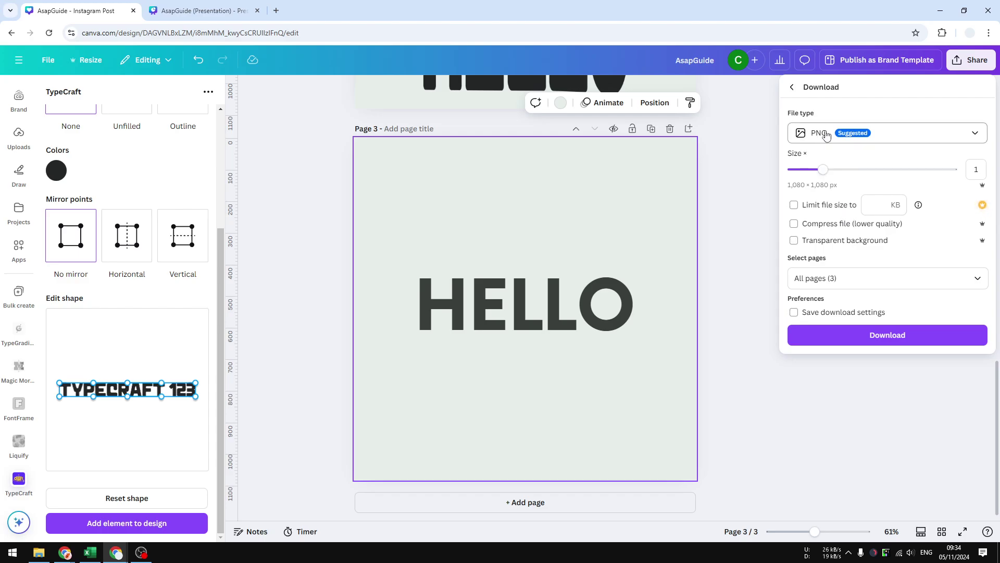
{"action": "left_click", "coordinate": [843, 244]}
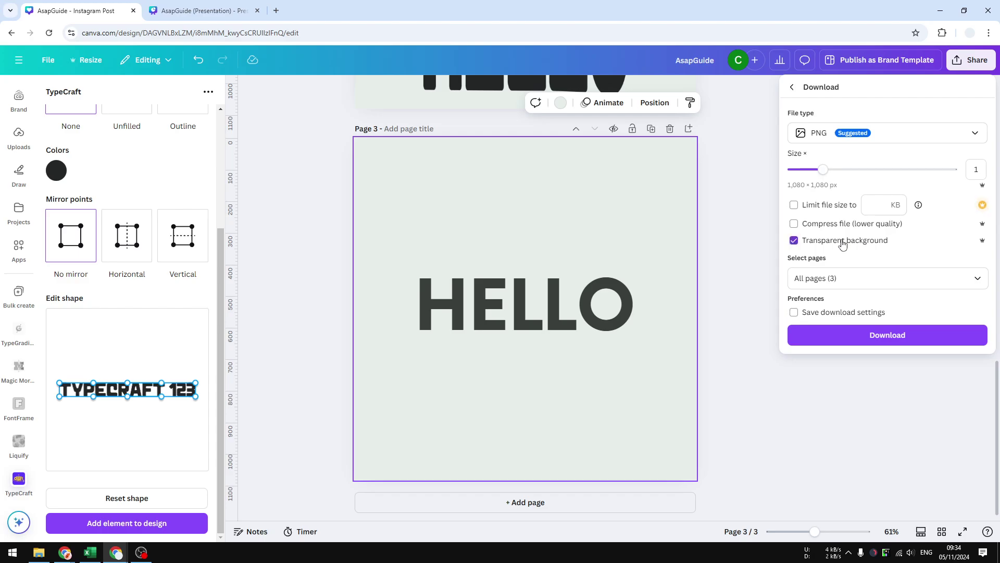
{"action": "left_click", "coordinate": [844, 279]}
{"action": "scroll", "coordinate": [867, 346], "scroll_direction": "down", "scroll_amount": 1}
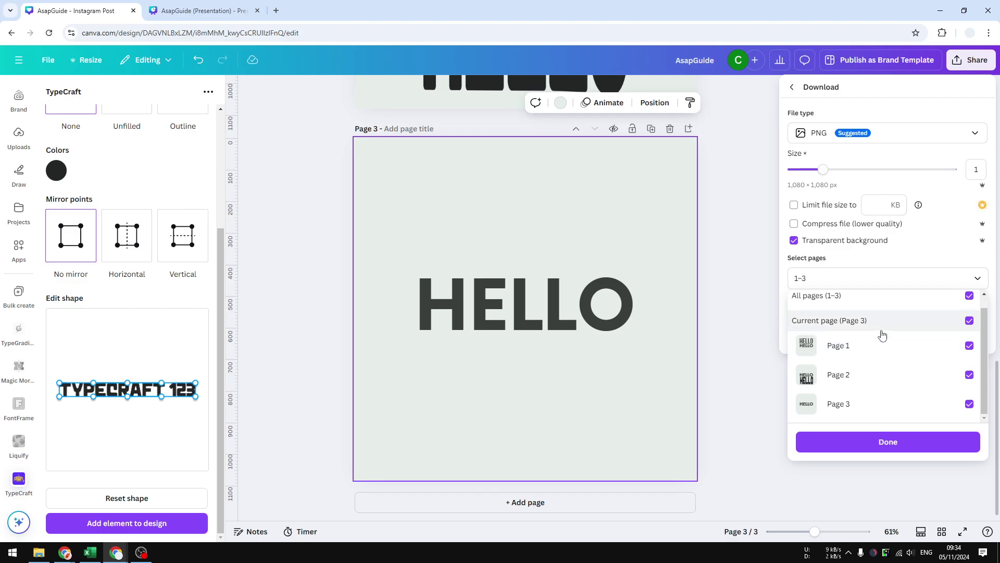
{"action": "left_click", "coordinate": [890, 346]}
{"action": "left_click", "coordinate": [891, 323]}
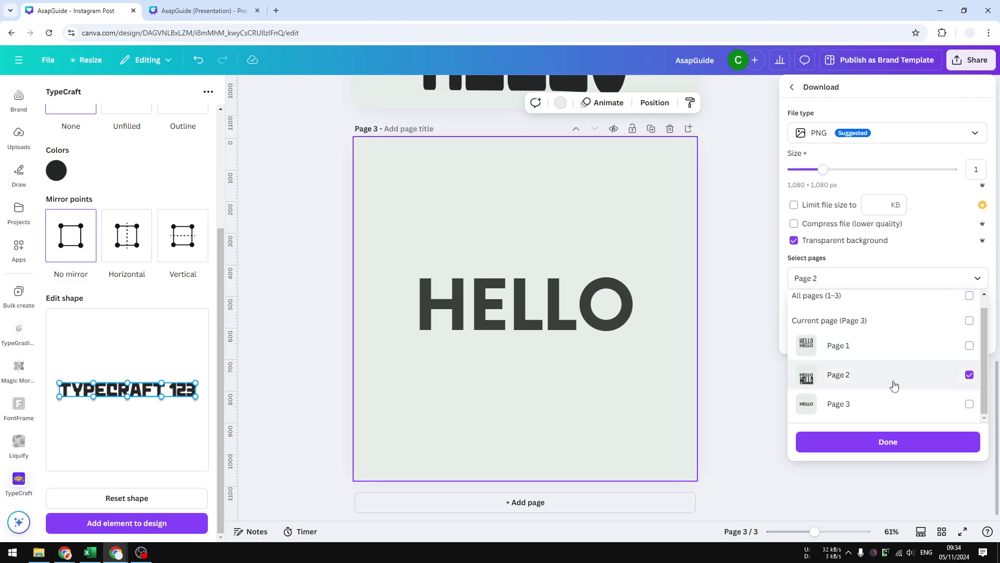
{"action": "left_click", "coordinate": [882, 405]}
{"action": "left_click", "coordinate": [891, 375]}
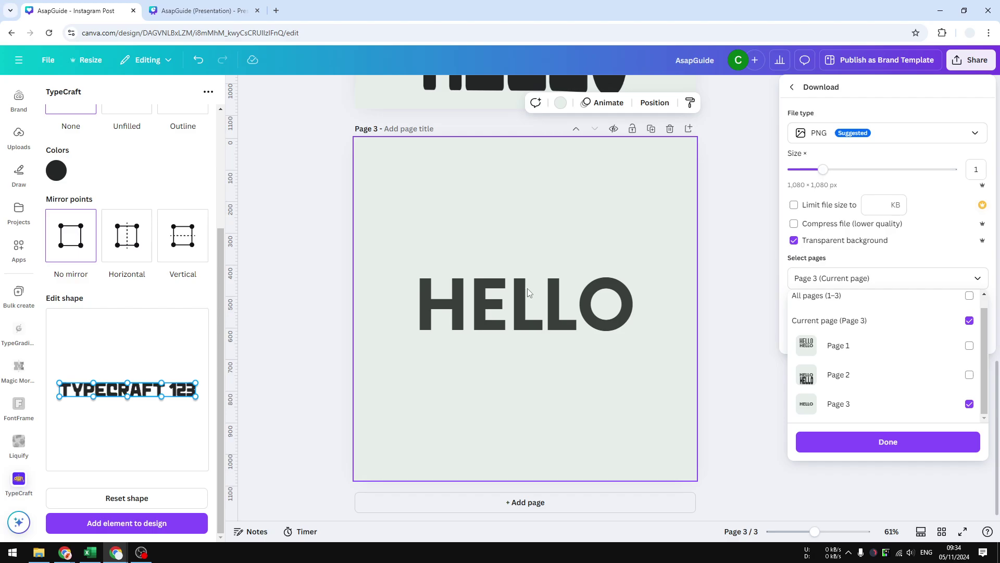
{"action": "left_click", "coordinate": [874, 442]}
{"action": "left_click", "coordinate": [897, 335]}
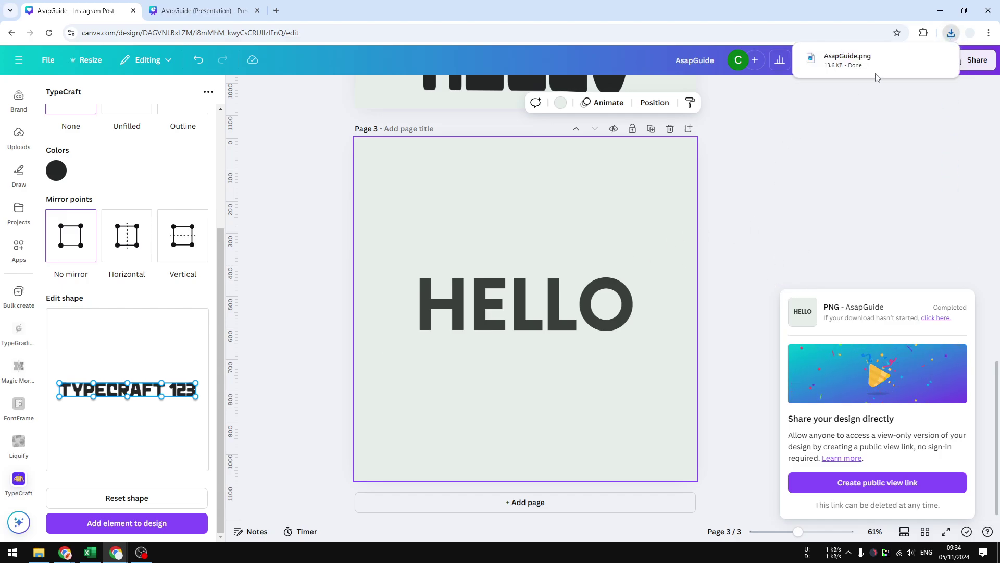
Drop AsapGuide.png from the downloads onto page 3 and move the HELLO text near the top.
{"action": "left_click_drag", "start_coordinate": [884, 62], "coordinate": [620, 341]}
{"action": "left_click_drag", "start_coordinate": [554, 357], "coordinate": [554, 455]}
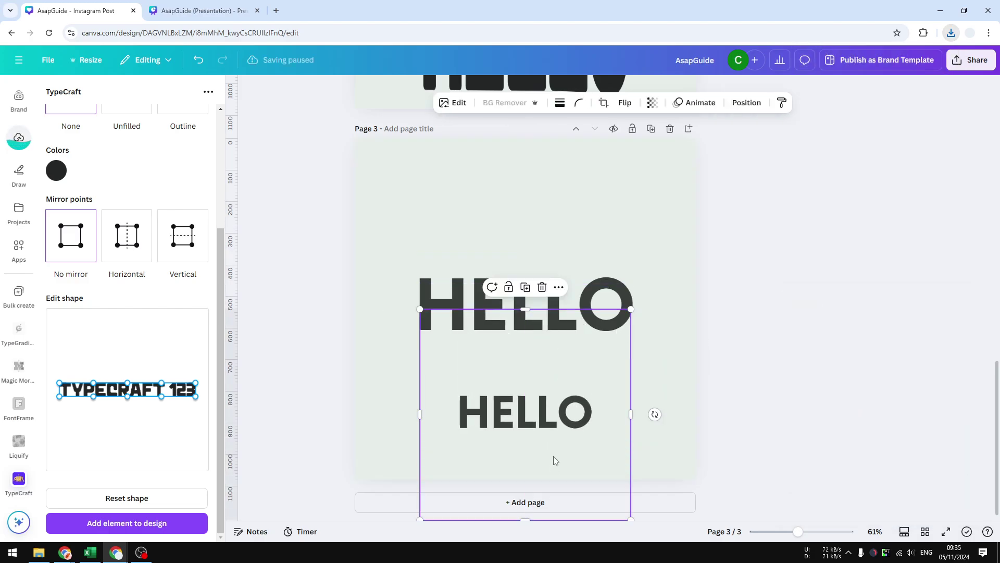
{"action": "left_click_drag", "start_coordinate": [535, 325], "coordinate": [503, 353]}
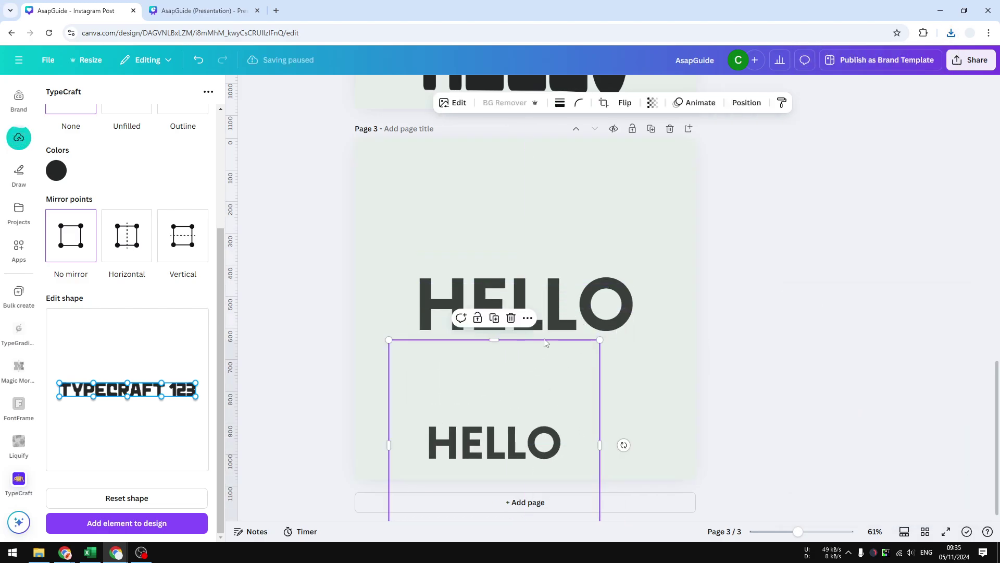
{"action": "left_click_drag", "start_coordinate": [565, 295], "coordinate": [564, 198]}
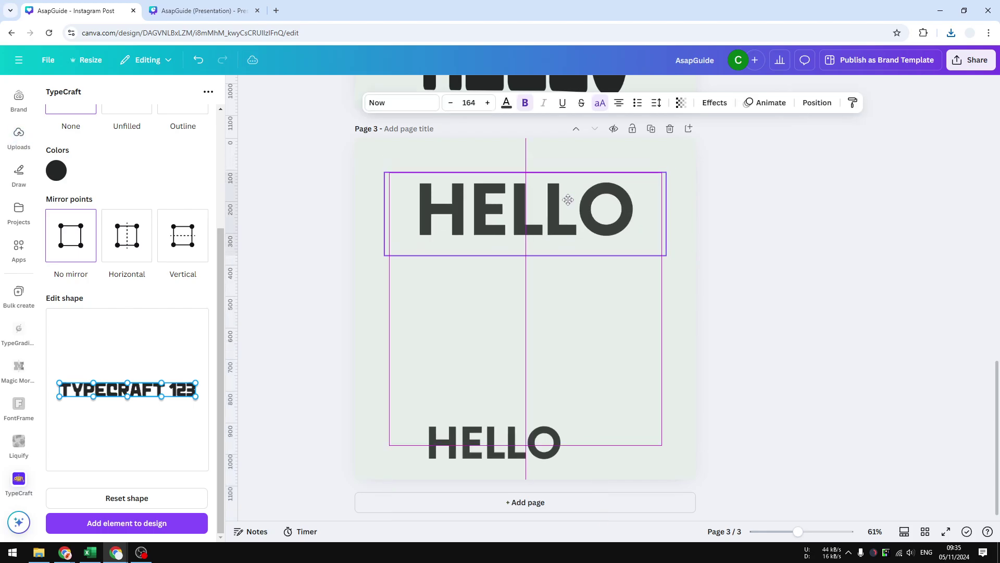
Enlarge the HELLO image to fill page 3 and centre it horizontally.
{"action": "left_click_drag", "start_coordinate": [545, 379], "coordinate": [558, 286]}
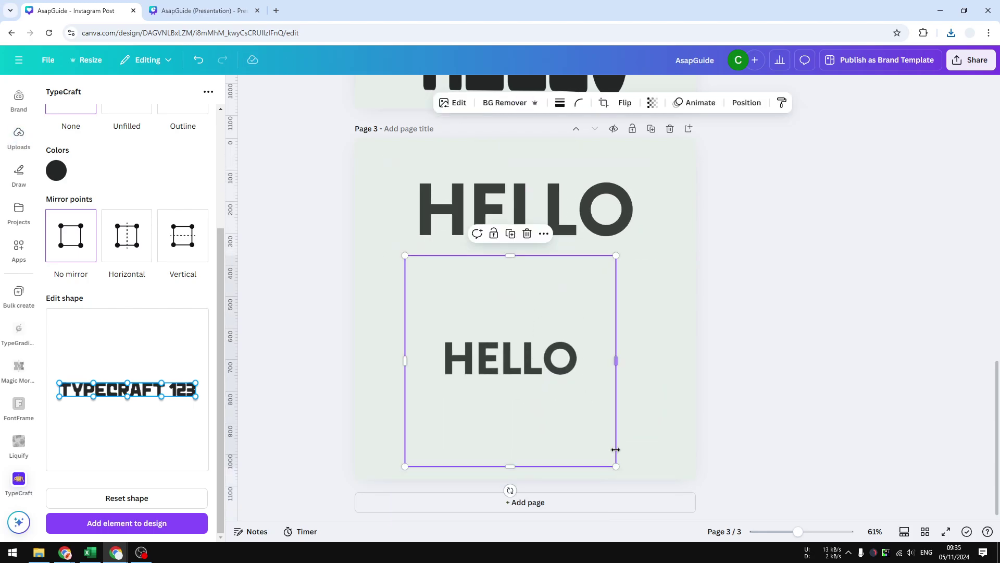
{"action": "left_click_drag", "start_coordinate": [615, 449], "coordinate": [680, 503]}
{"action": "left_click_drag", "start_coordinate": [616, 413], "coordinate": [547, 313]}
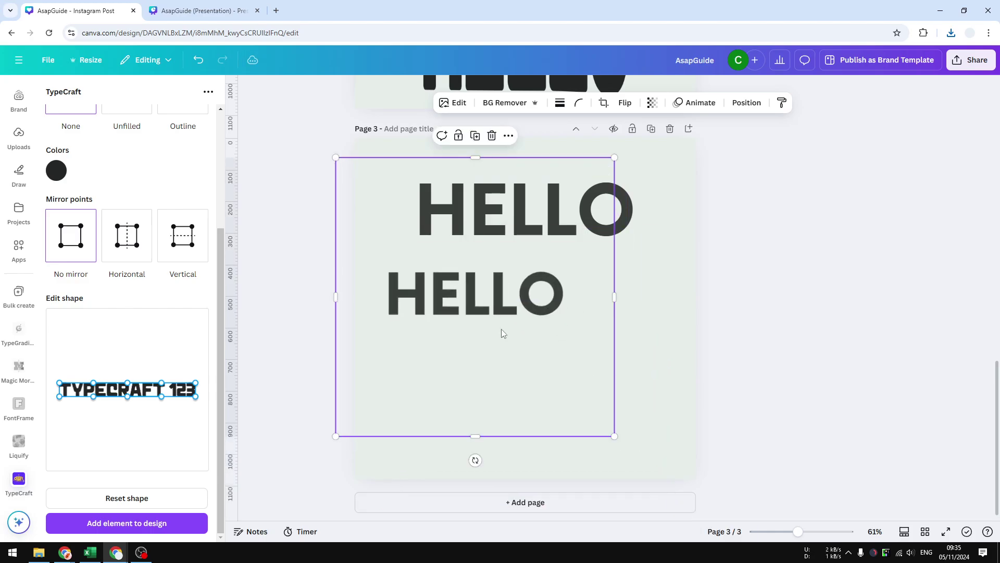
{"action": "left_click_drag", "start_coordinate": [615, 436], "coordinate": [688, 508]}
{"action": "left_click_drag", "start_coordinate": [561, 344], "coordinate": [575, 343]}
{"action": "left_click", "coordinate": [788, 355]}
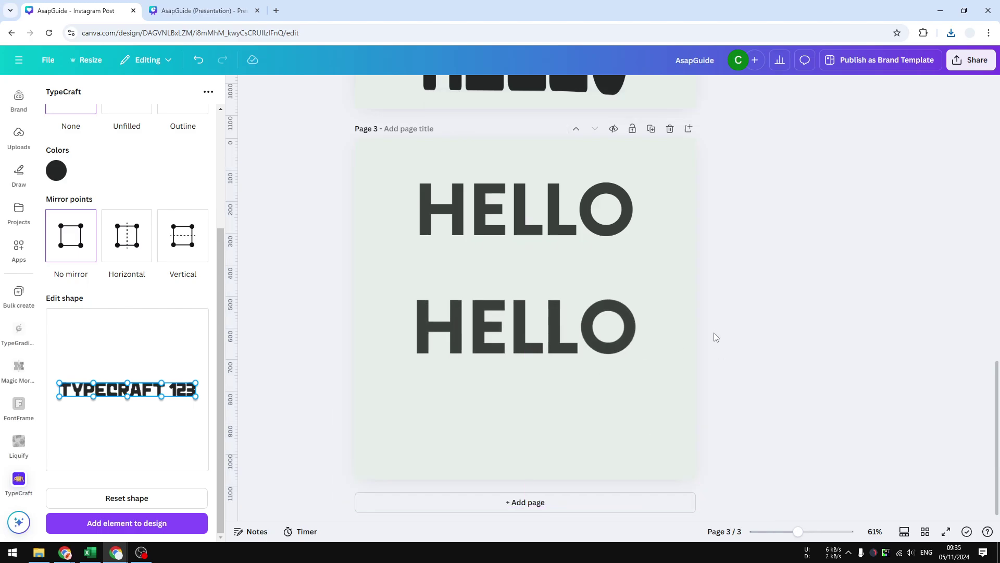
{"action": "left_click", "coordinate": [549, 317]}
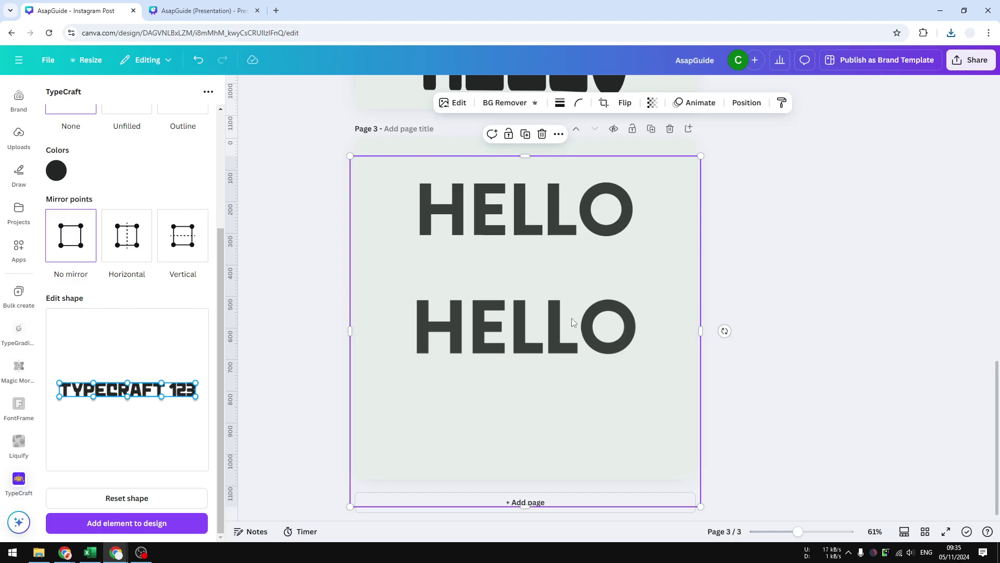
Drag the image's top-right crop corner upward, apply the crop, and move the image below the text.
{"action": "double_click", "coordinate": [567, 315]}
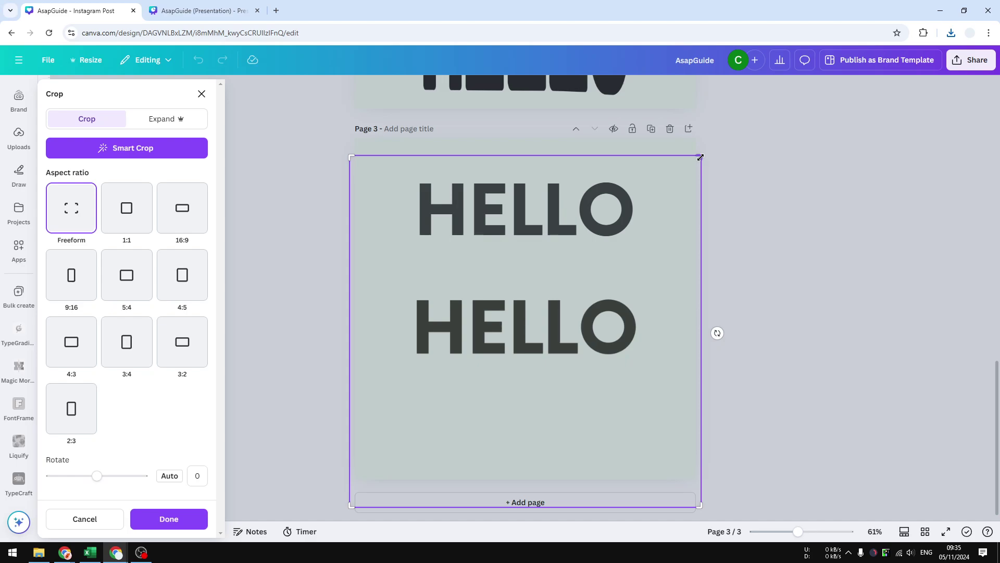
{"action": "left_click_drag", "start_coordinate": [699, 156], "coordinate": [695, 6]}
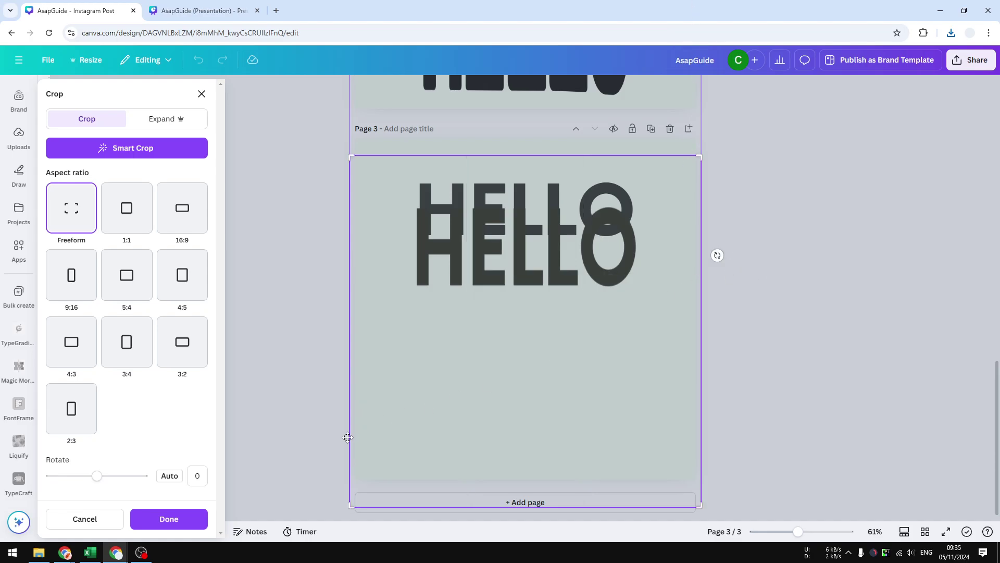
{"action": "left_click", "coordinate": [166, 518]}
{"action": "left_click_drag", "start_coordinate": [520, 280], "coordinate": [521, 355]}
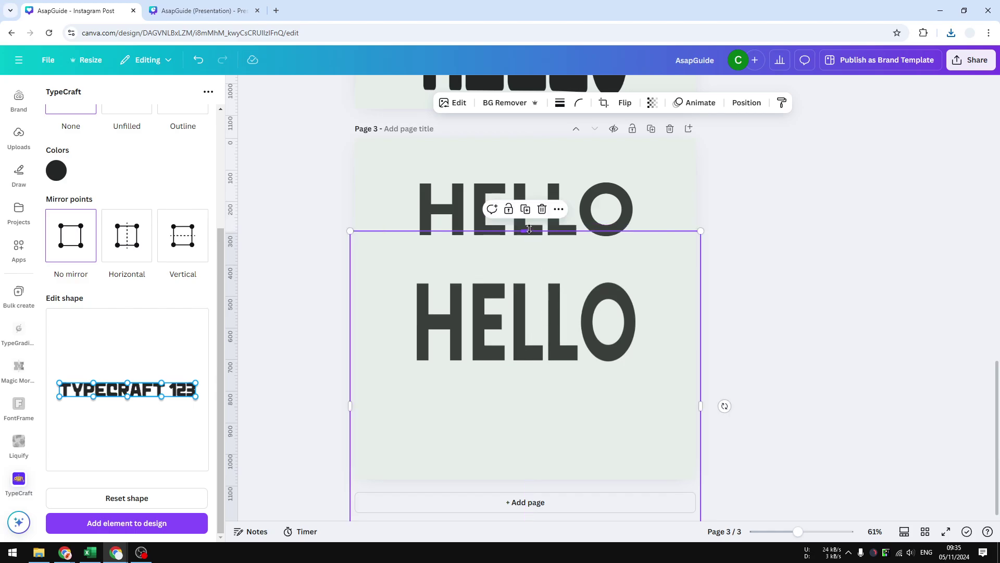
Trim the image's top and bottom, then stack the tall HELLO image above the centred HELLO text.
{"action": "left_click_drag", "start_coordinate": [528, 229], "coordinate": [530, 274]}
{"action": "left_click_drag", "start_coordinate": [583, 430], "coordinate": [575, 298]}
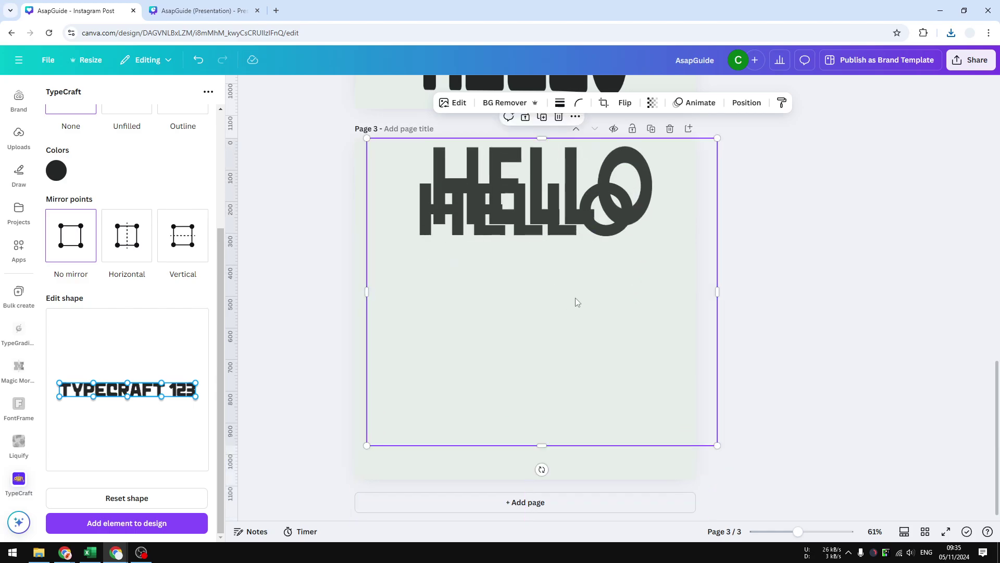
{"action": "left_click_drag", "start_coordinate": [564, 444], "coordinate": [563, 254]}
{"action": "left_click_drag", "start_coordinate": [569, 214], "coordinate": [573, 321]}
{"action": "left_click_drag", "start_coordinate": [562, 203], "coordinate": [552, 262]}
{"action": "left_click", "coordinate": [773, 353]}
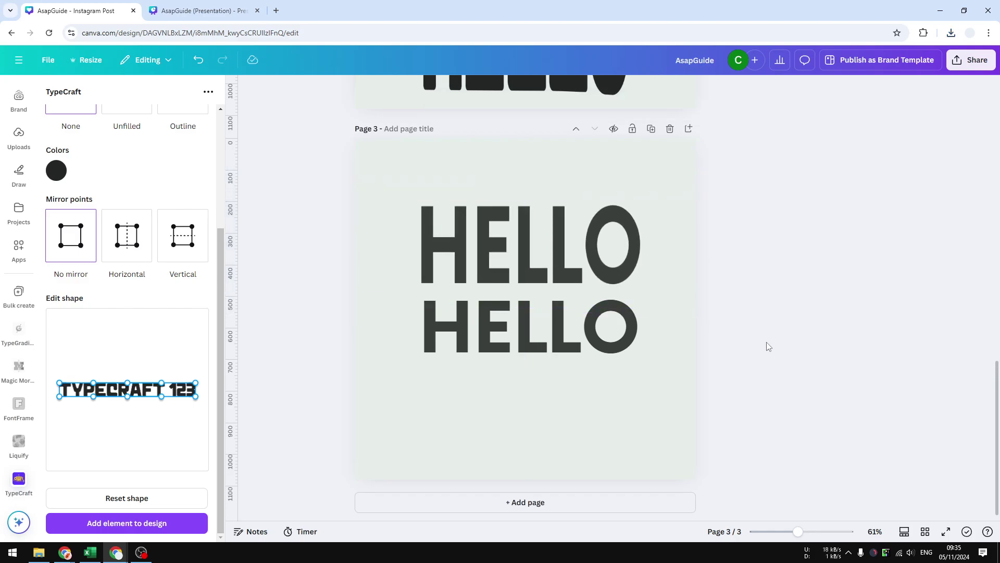